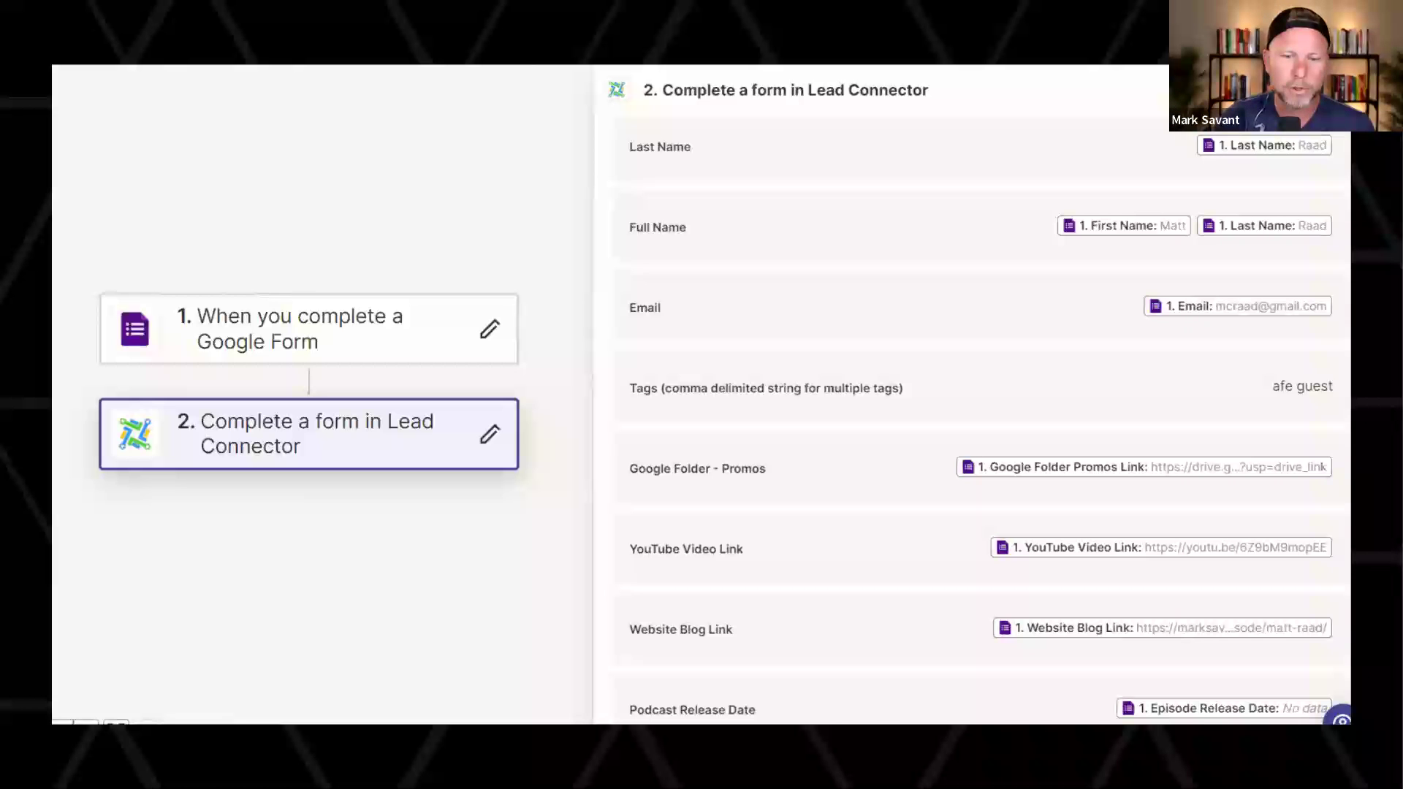
- Advance the slideshow past the "Result?" slide to "No CRM? No Problem!" and exit the presentation view
{"action": "key", "text": "Right"}
{"action": "key", "text": "Left"}
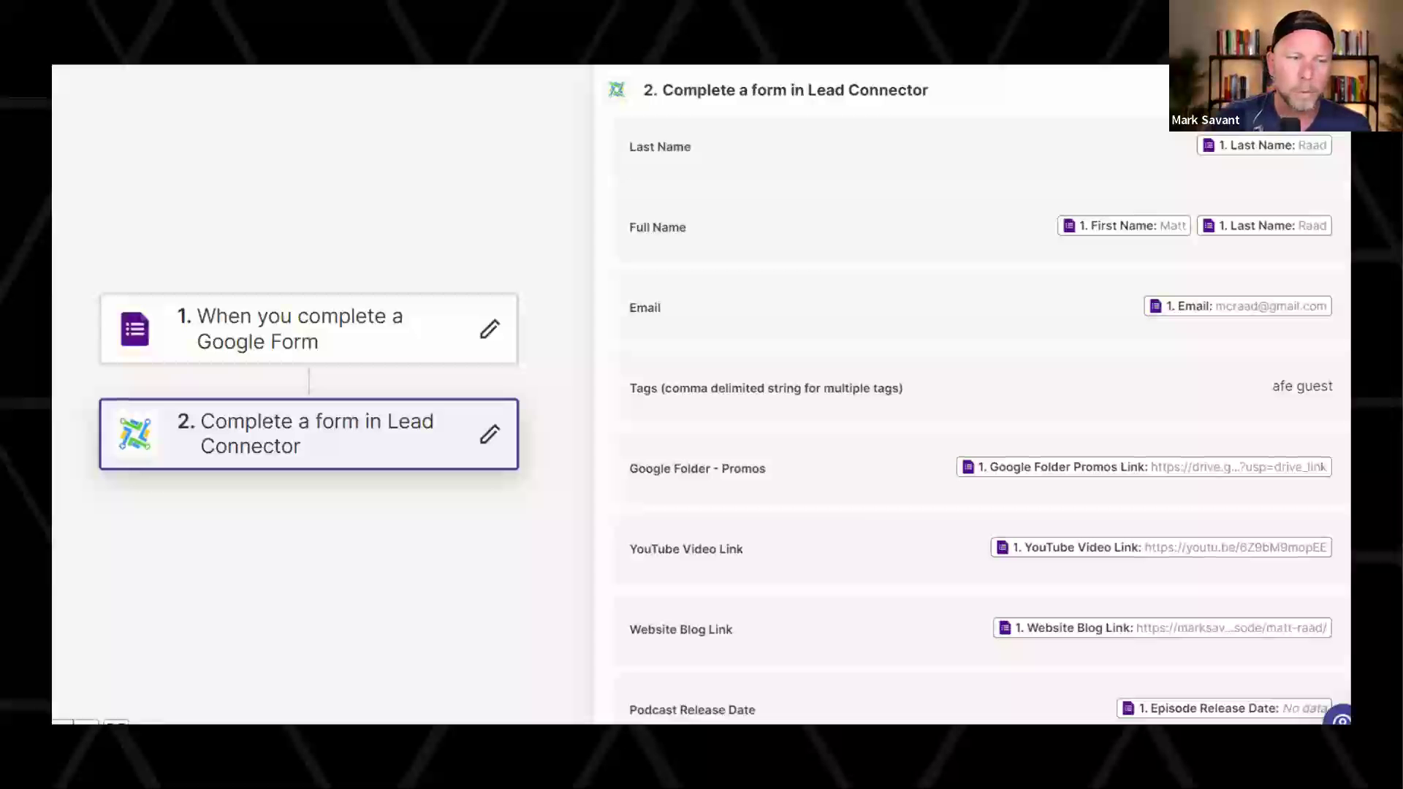
{"action": "key", "text": "Right"}
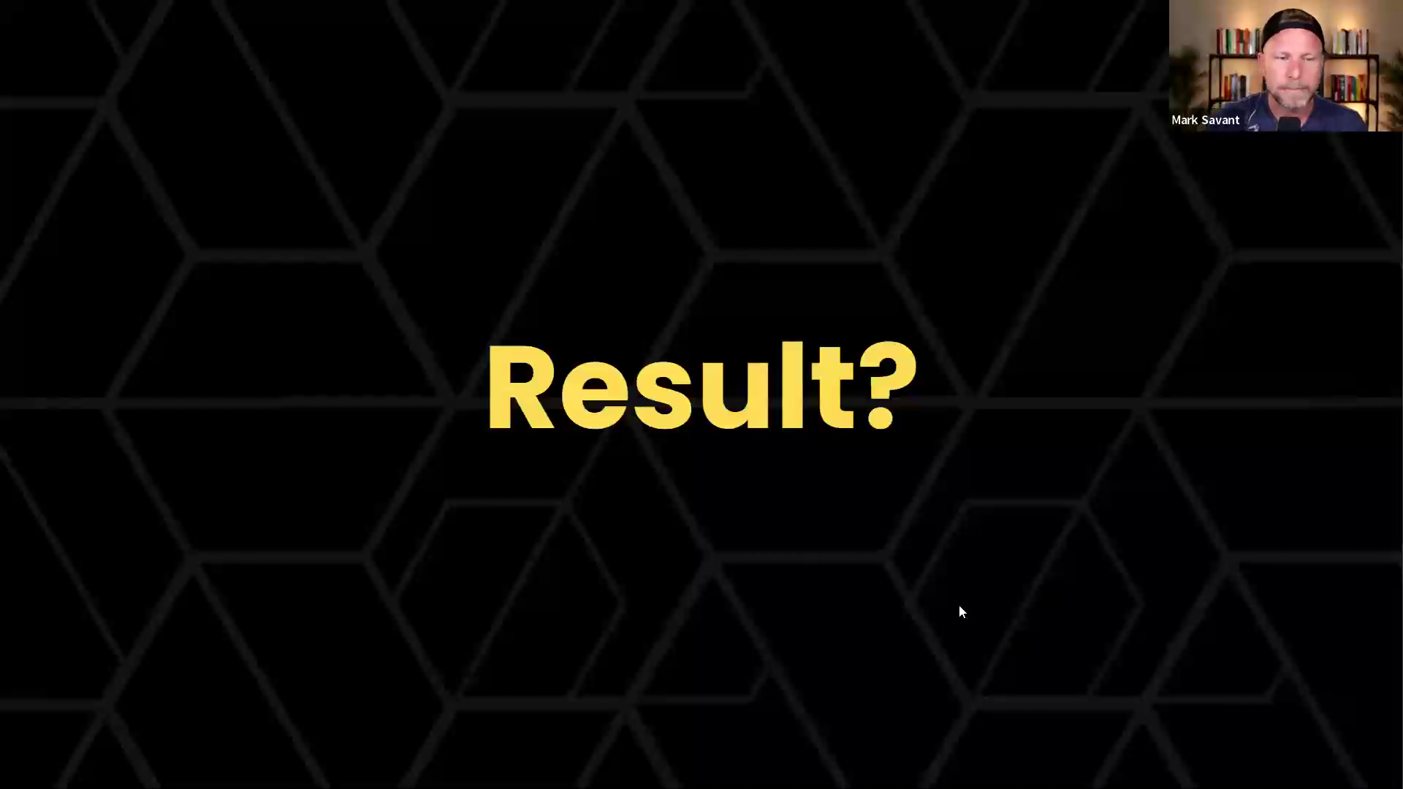
{"action": "key", "text": "Right"}
{"action": "key", "text": "Escape"}
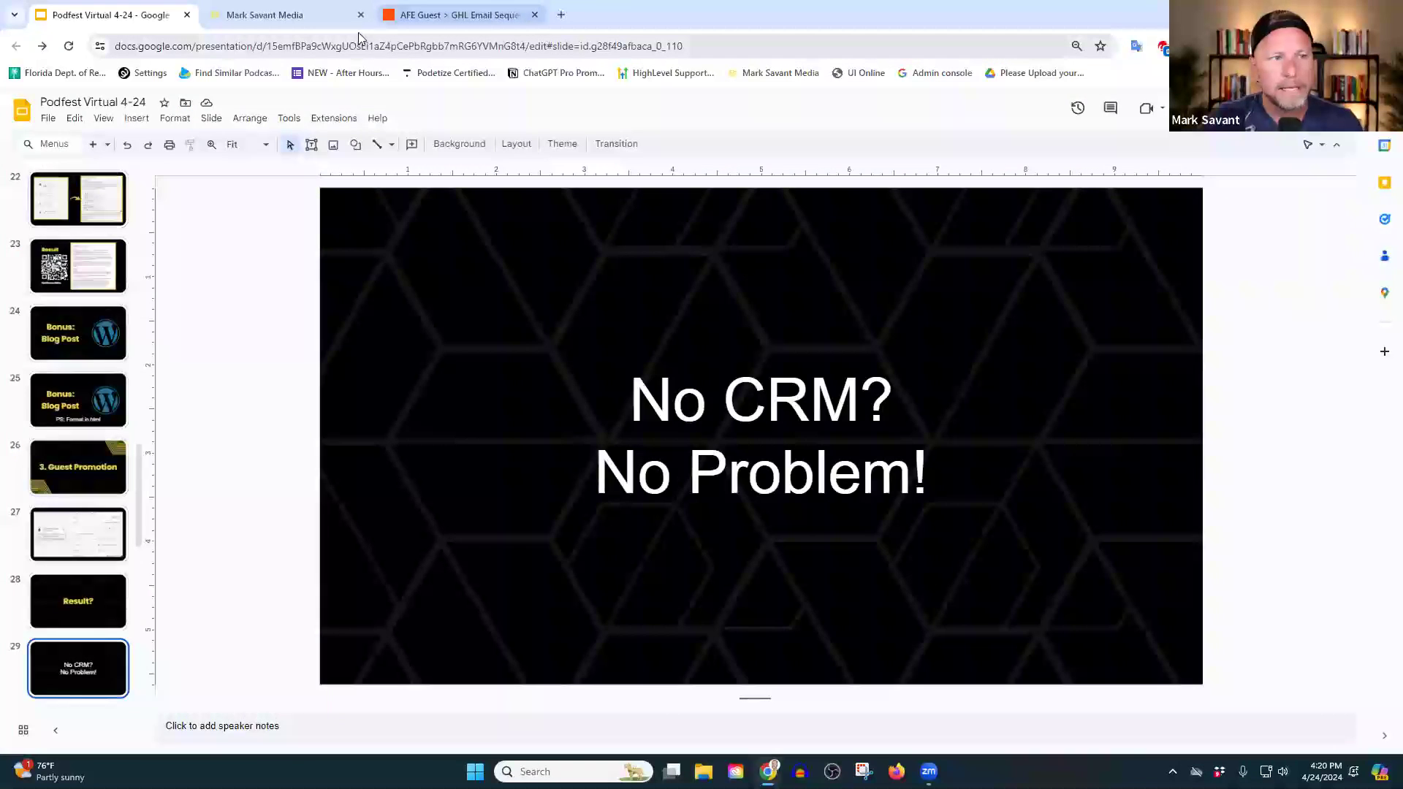
- Switch to the HighLevel workflow AFE Guest Post Interview Followup and examine its Form Submitted trigger and Assign to user action
{"action": "left_click", "coordinate": [283, 22]}
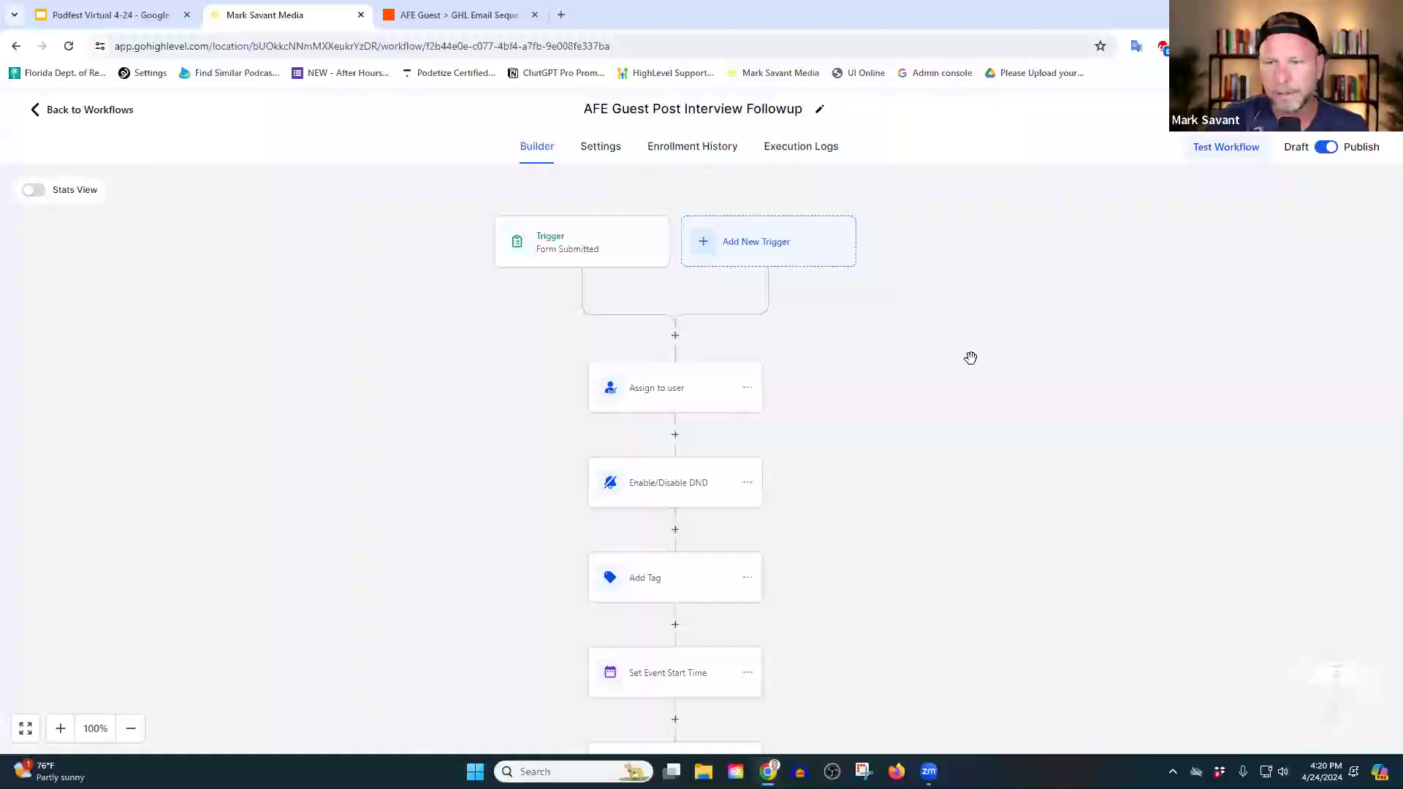
{"action": "left_click", "coordinate": [592, 254]}
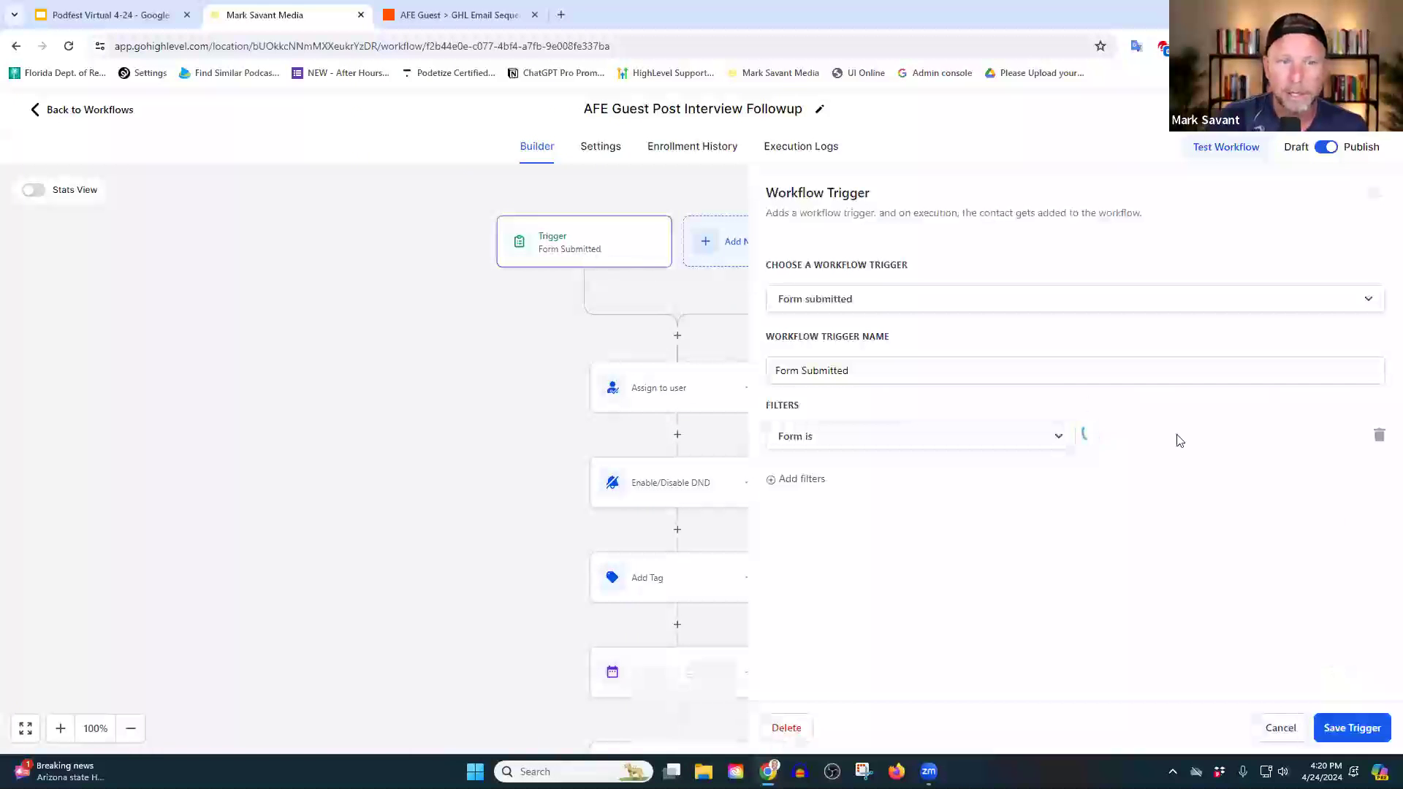
{"action": "left_click_drag", "start_coordinate": [510, 412], "coordinate": [288, 385]}
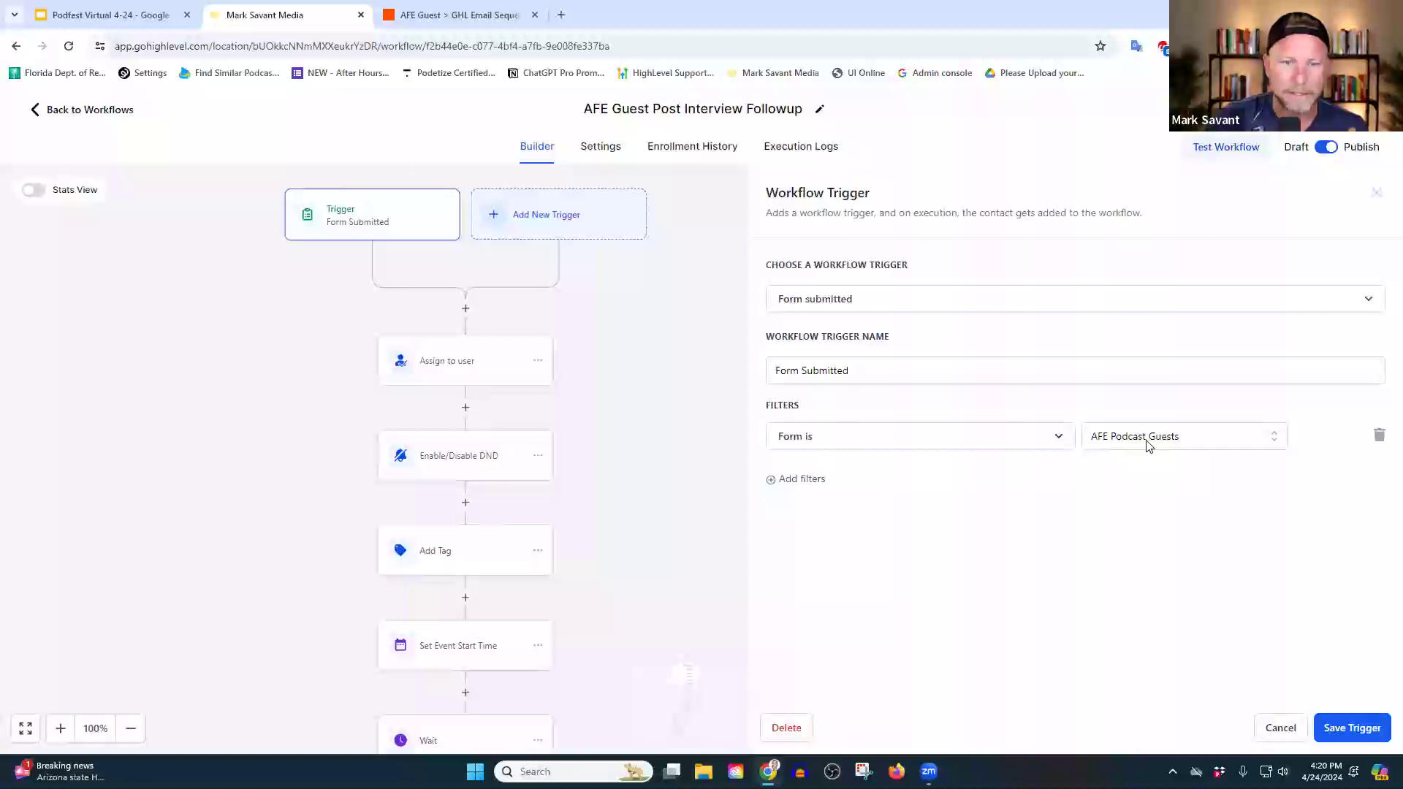
{"action": "left_click", "coordinate": [473, 377]}
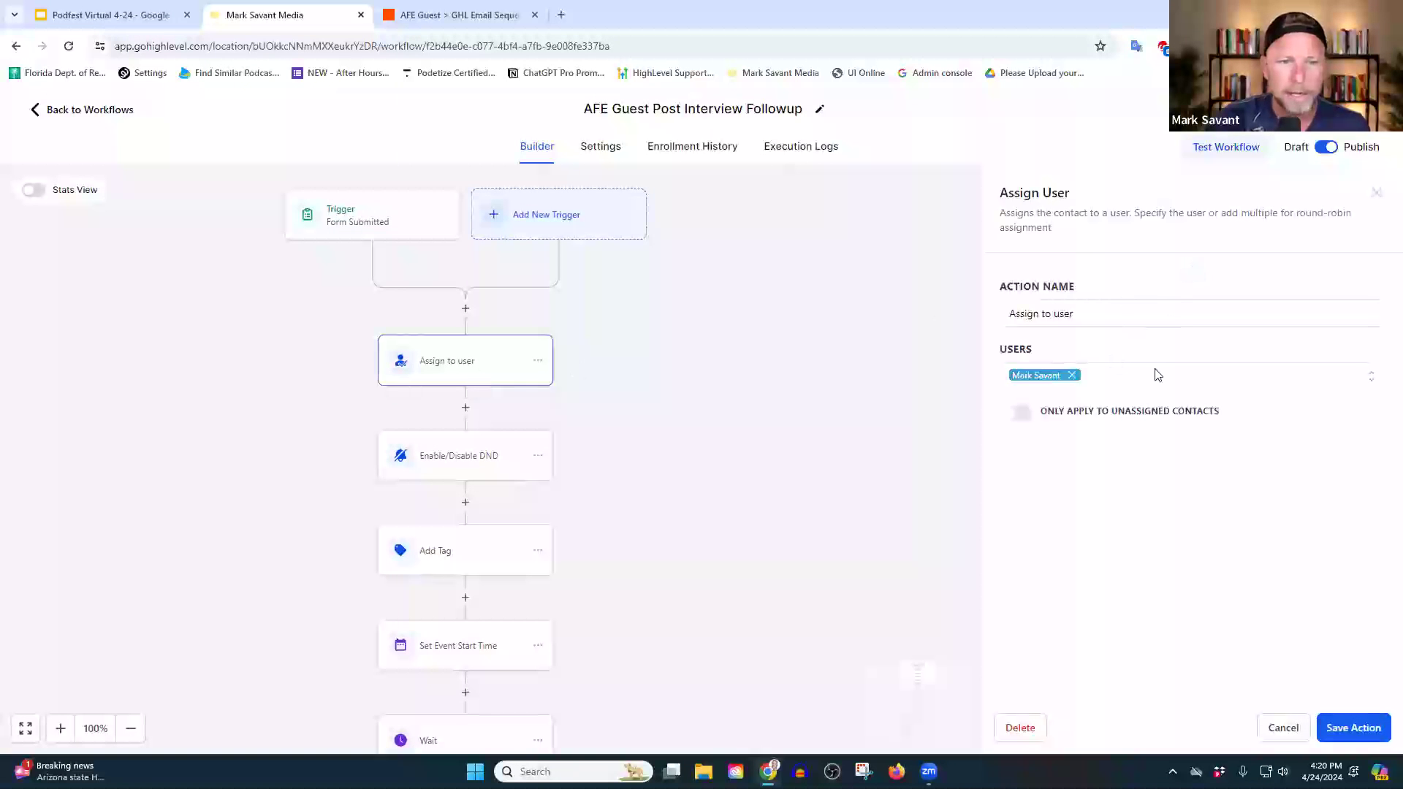
- Examine the settings of the workflow's Add Tag and Set Event Start Time actions
{"action": "scroll", "coordinate": [600, 402], "scroll_direction": "down", "scroll_amount": 2}
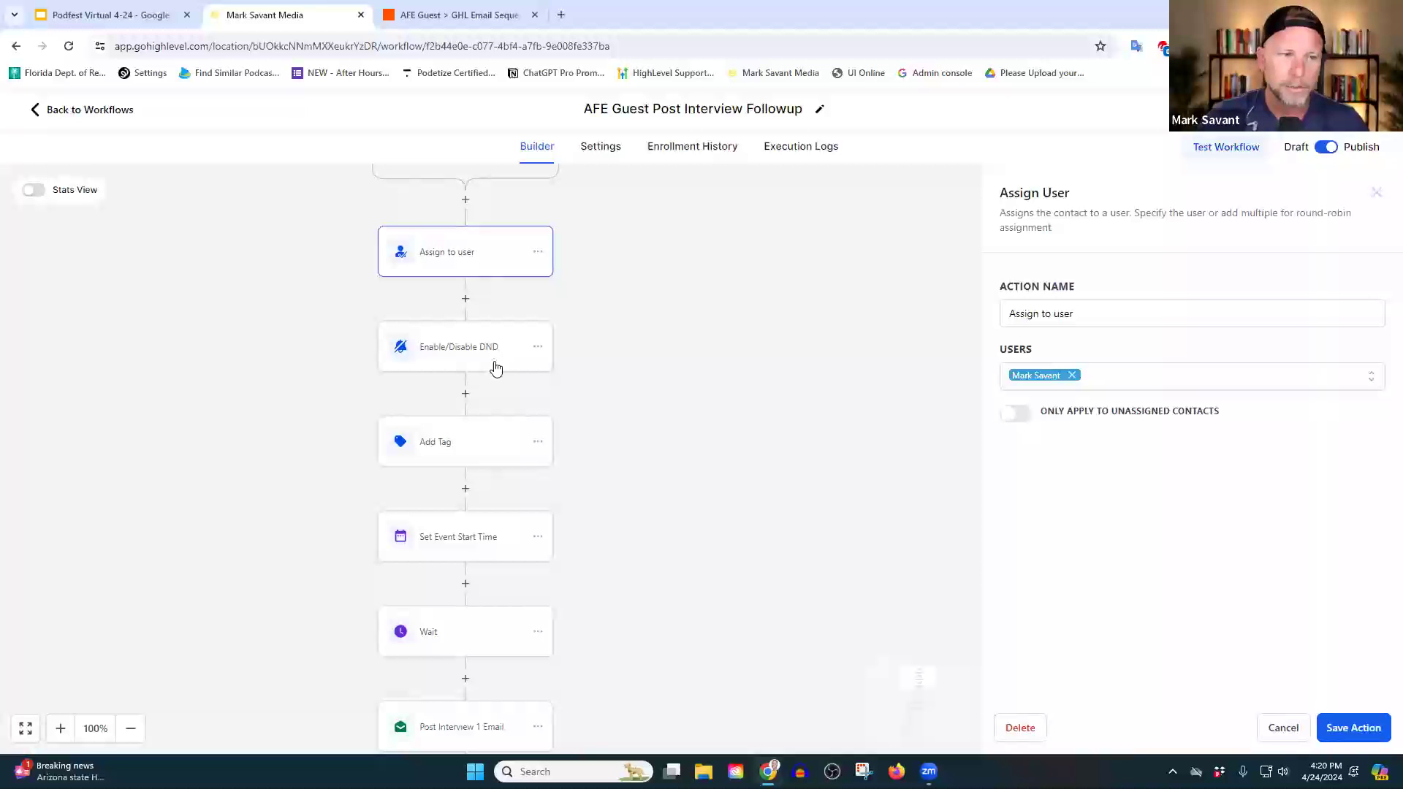
{"action": "left_click", "coordinate": [430, 433]}
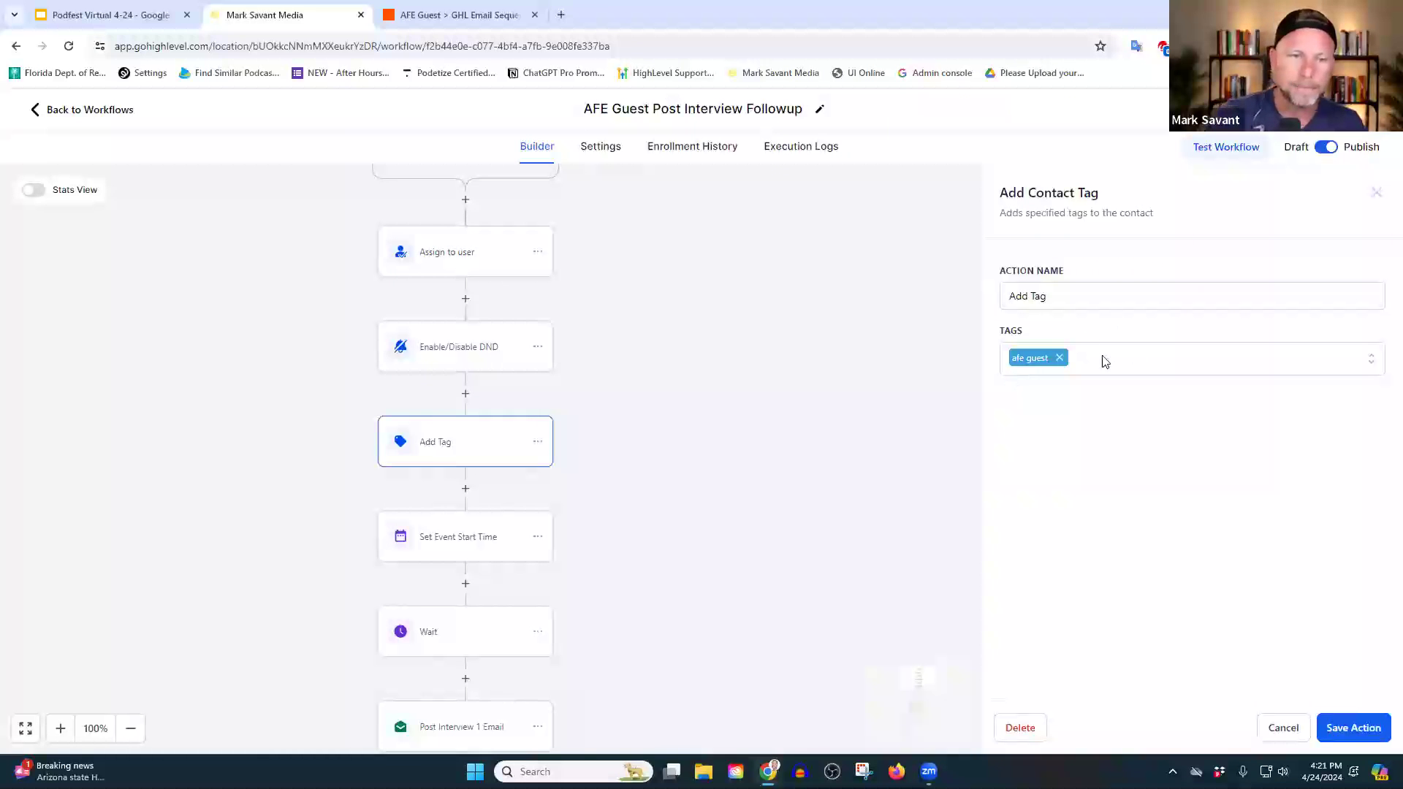
{"action": "scroll", "coordinate": [641, 407], "scroll_direction": "down", "scroll_amount": 3}
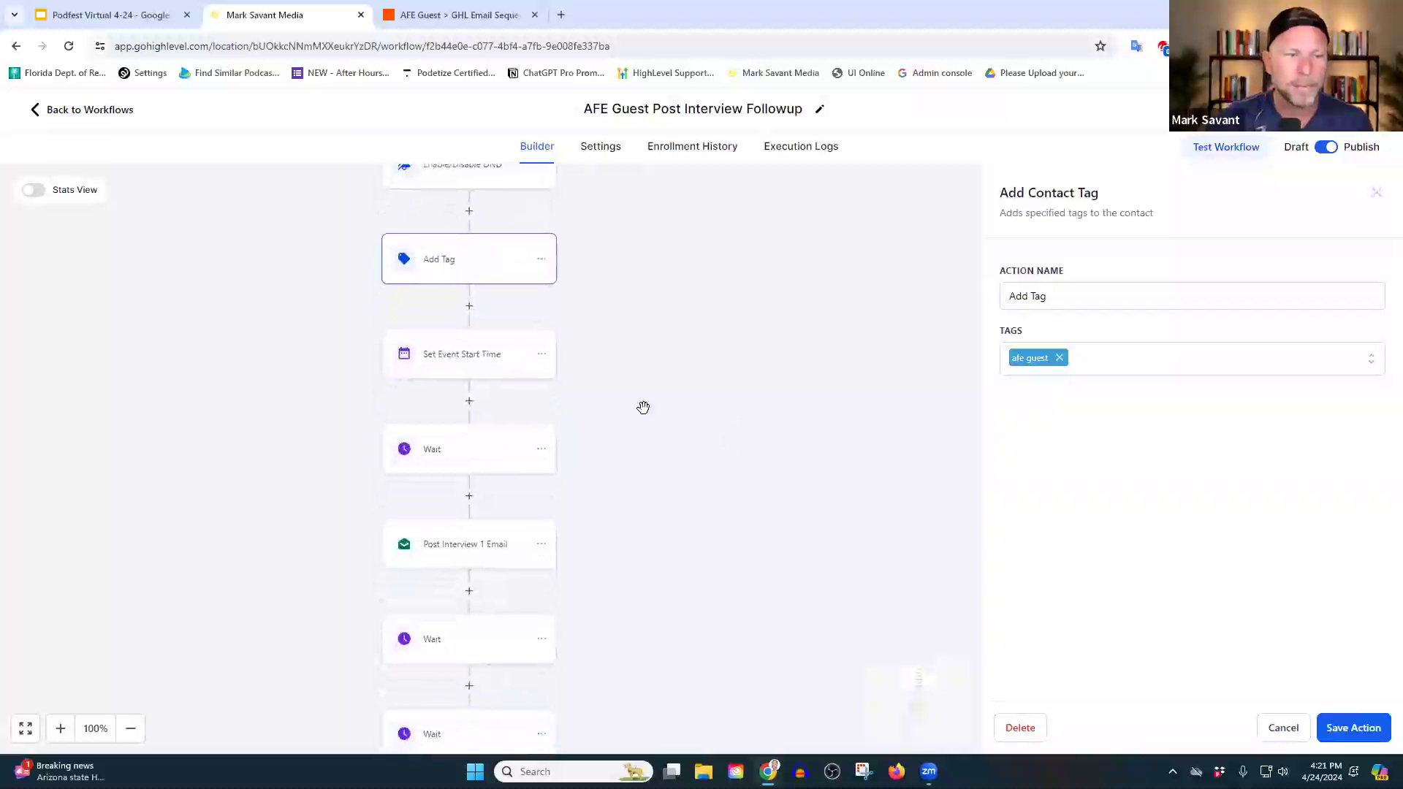
{"action": "left_click", "coordinate": [479, 374]}
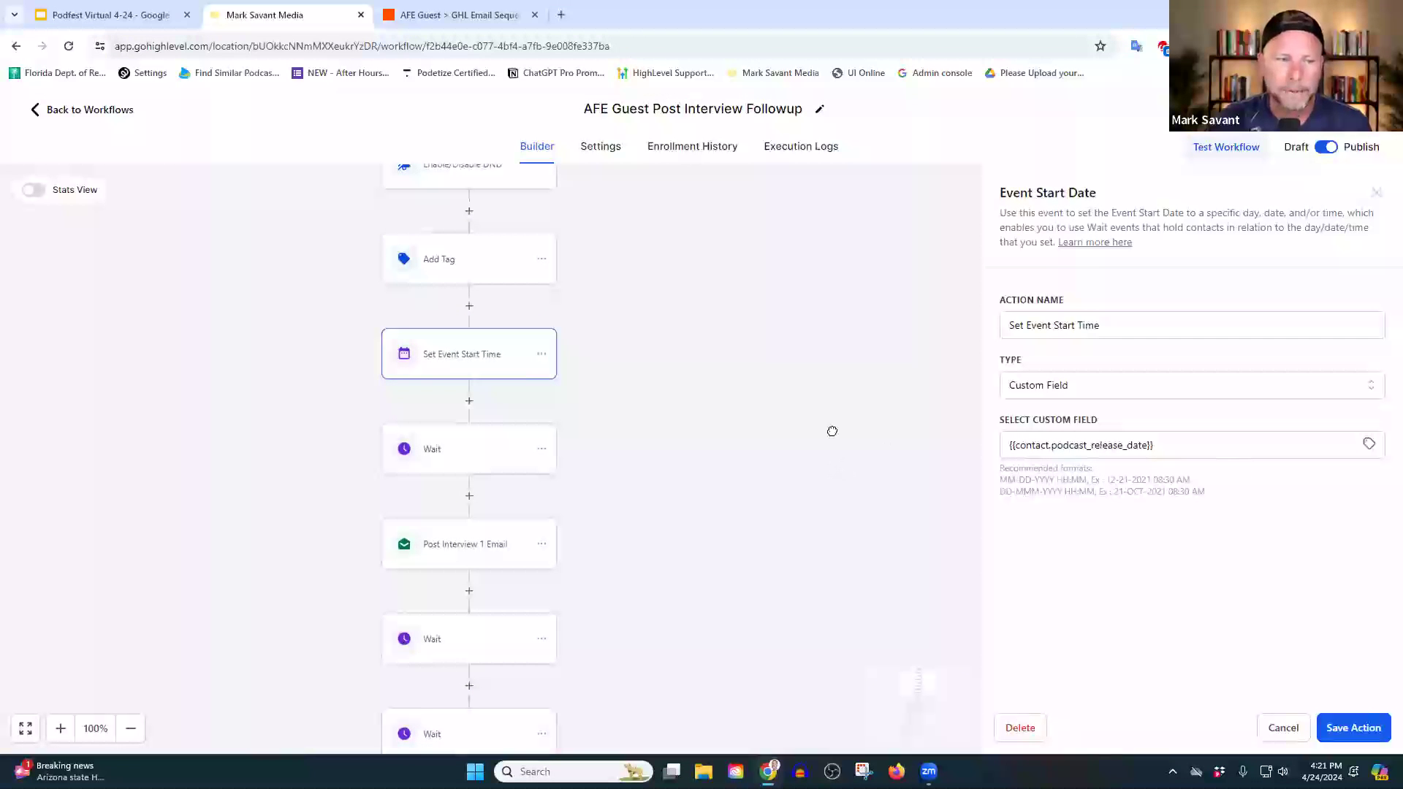
- Examine the Post Interview 1 Email action's settings and the branches following the "Email opened?" condition
{"action": "scroll", "coordinate": [584, 380], "scroll_direction": "down", "scroll_amount": 3}
{"action": "left_click", "coordinate": [435, 345]}
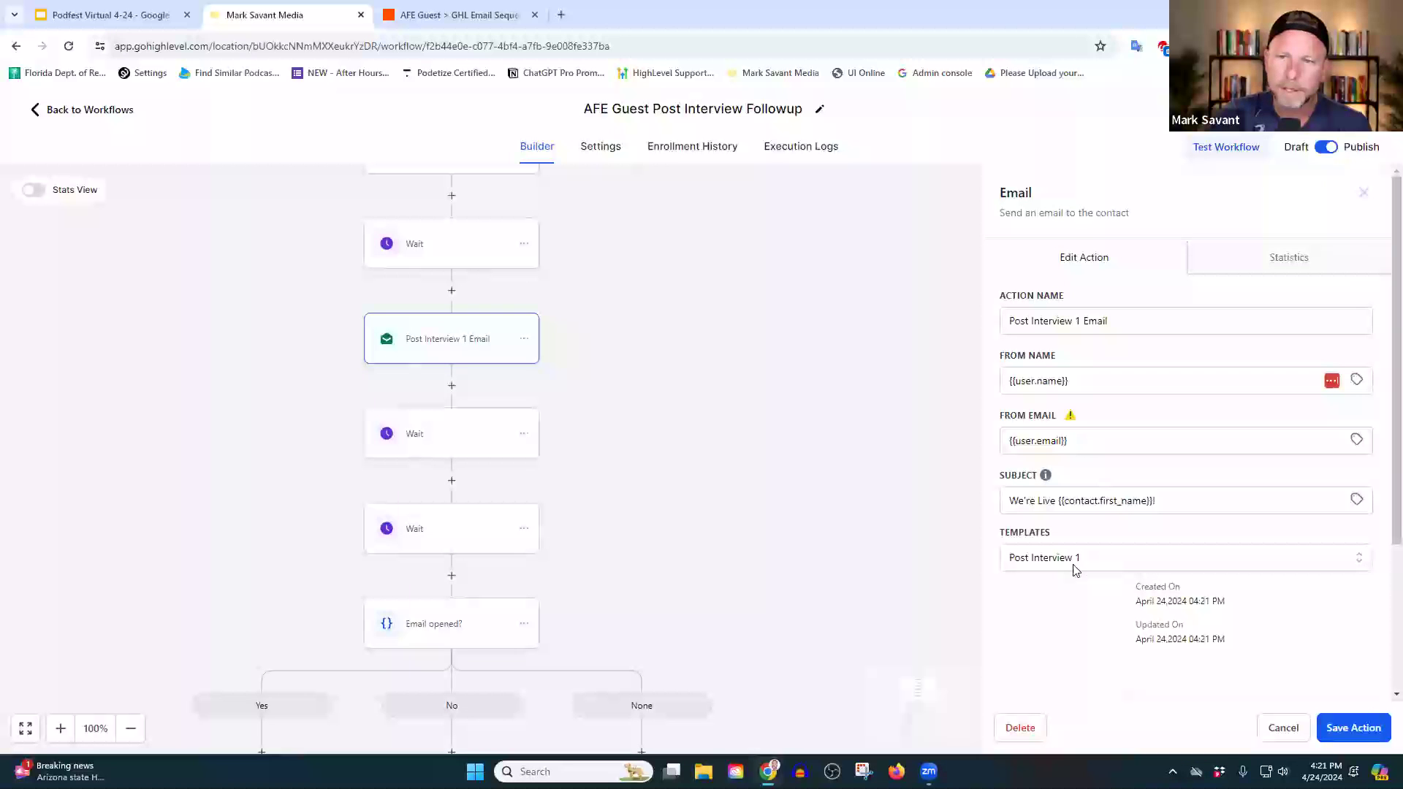
{"action": "scroll", "coordinate": [747, 602], "scroll_direction": "down", "scroll_amount": 5}
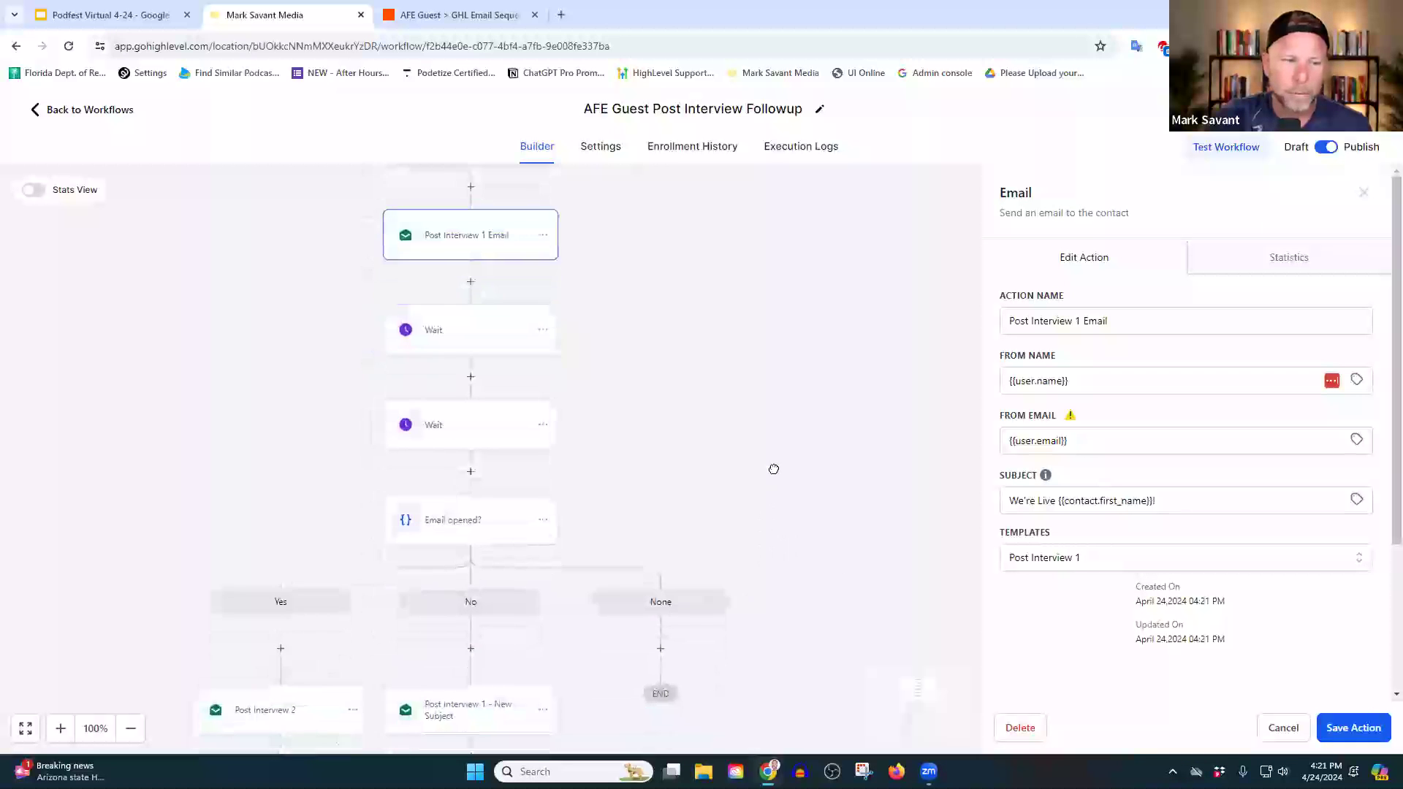
{"action": "scroll", "coordinate": [861, 469], "scroll_direction": "down", "scroll_amount": 3}
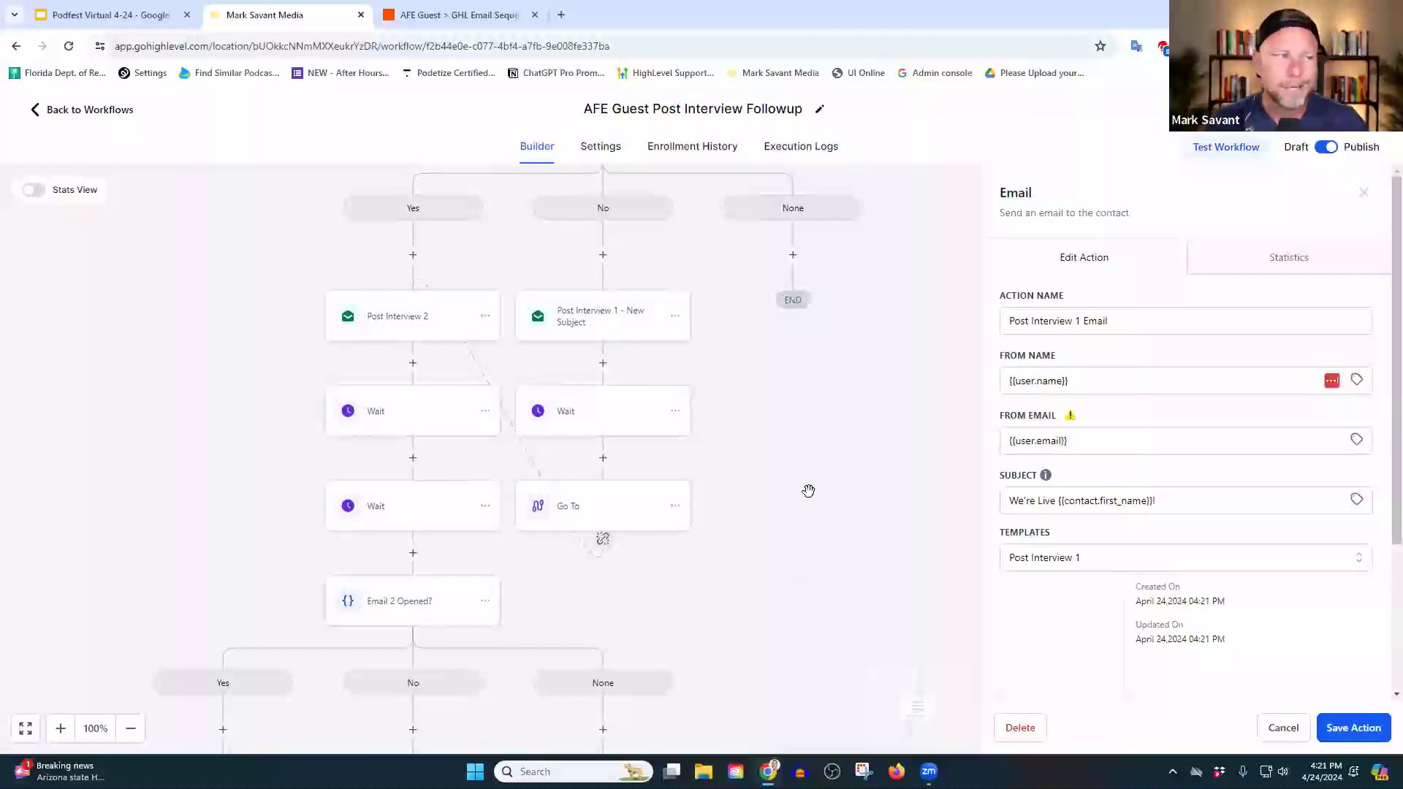
{"action": "scroll", "coordinate": [466, 399], "scroll_direction": "up", "scroll_amount": 1}
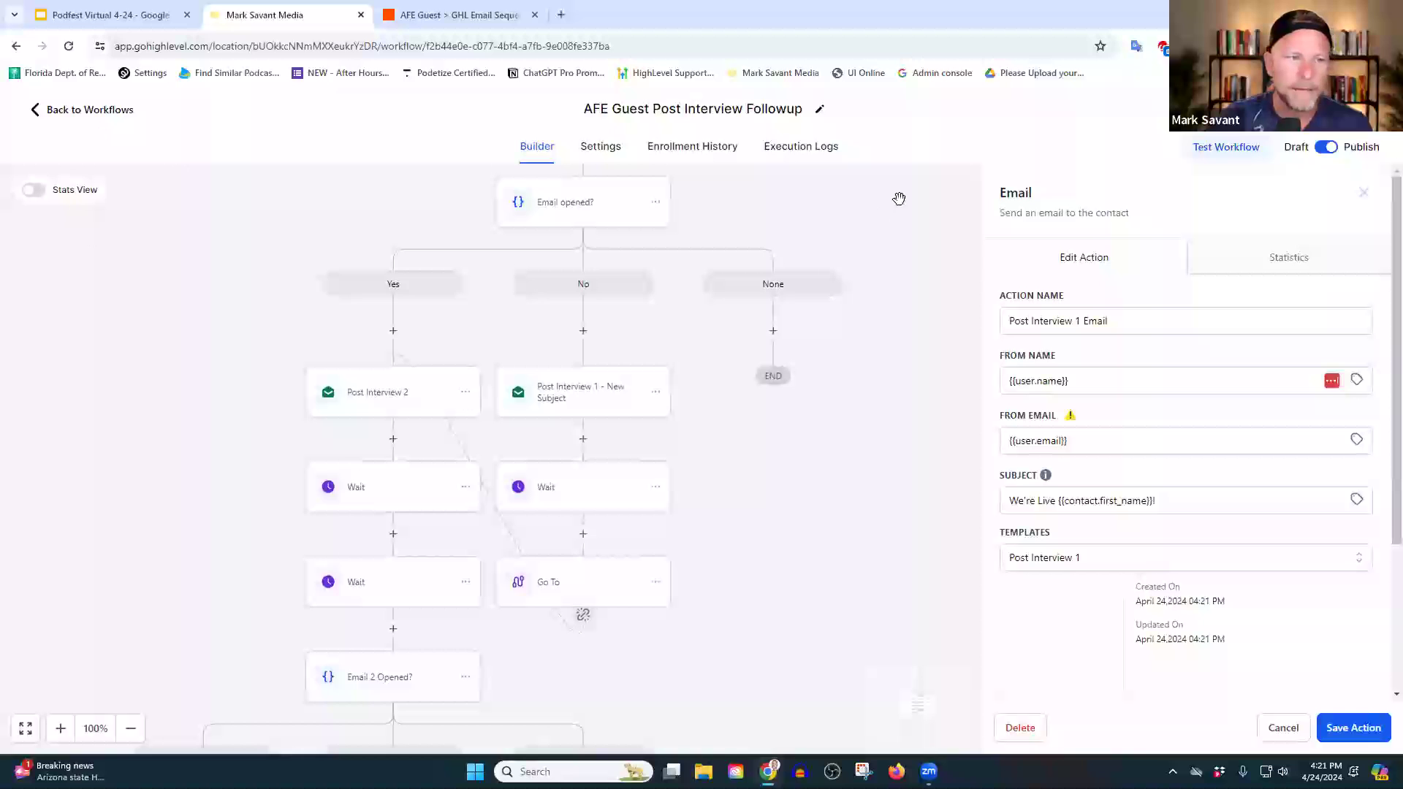
- Examine the overall structure of the followup workflow from its trigger down through the first email
{"action": "left_click", "coordinate": [133, 729]}
{"action": "left_click", "coordinate": [133, 729]}
{"action": "left_click", "coordinate": [133, 728]}
{"action": "left_click", "coordinate": [134, 729]}
{"action": "left_click", "coordinate": [133, 729]}
{"action": "left_click", "coordinate": [133, 729]}
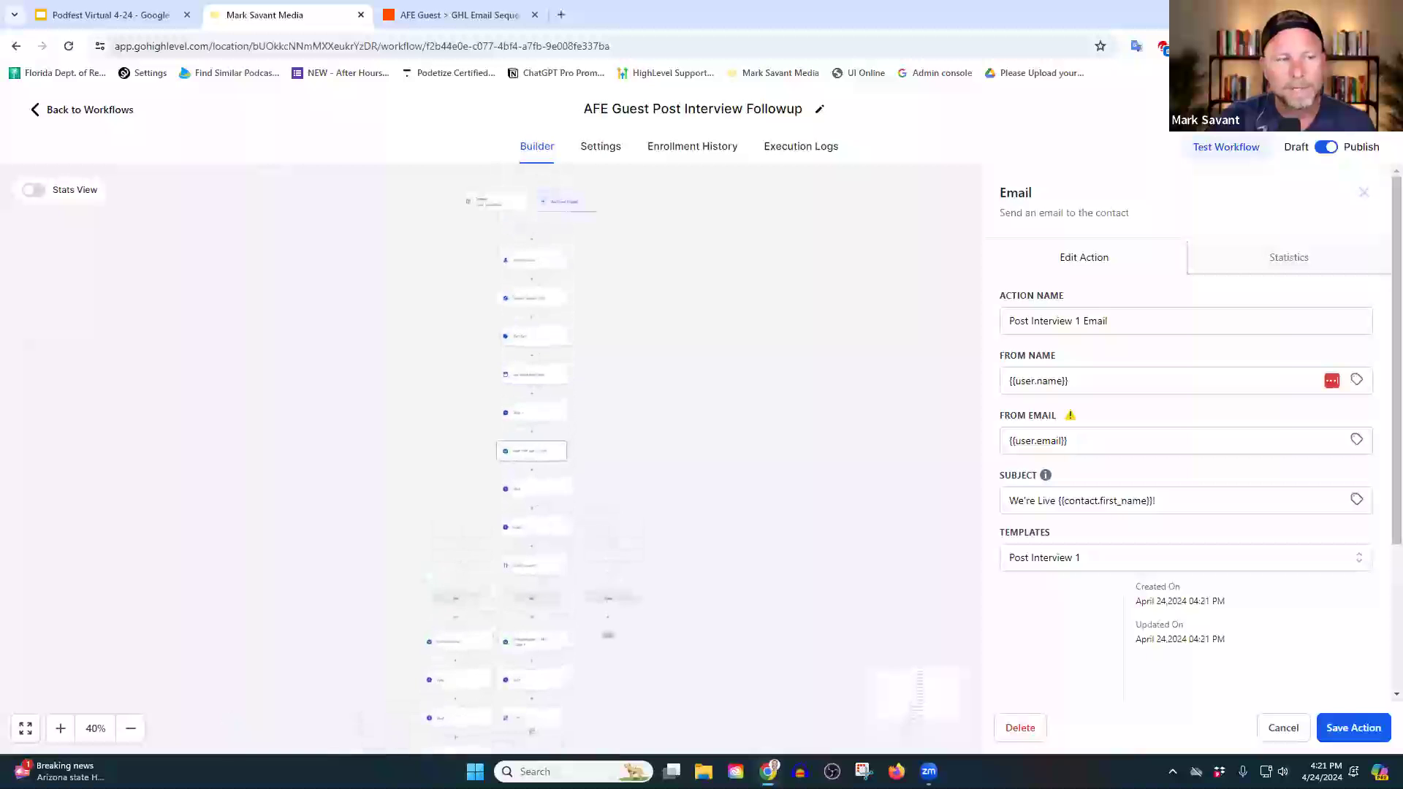
{"action": "left_click", "coordinate": [61, 729]}
{"action": "left_click", "coordinate": [61, 729]}
{"action": "left_click", "coordinate": [60, 728]}
{"action": "left_click_drag", "start_coordinate": [362, 298], "coordinate": [350, 503]}
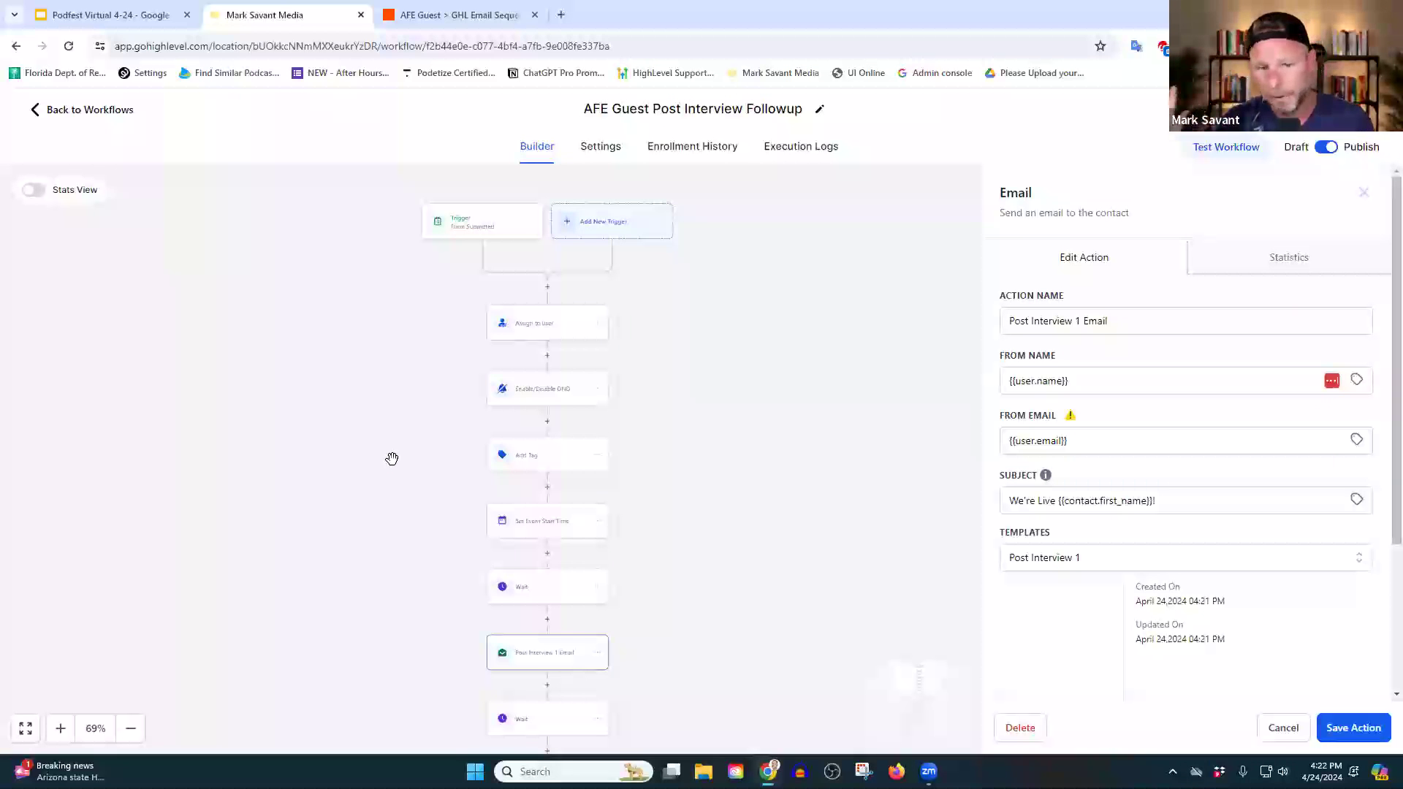
- Examine the Post Interview 2 email action's settings and the remaining email branches down to the workflow's end
{"action": "scroll", "coordinate": [380, 461], "scroll_direction": "down", "scroll_amount": 10}
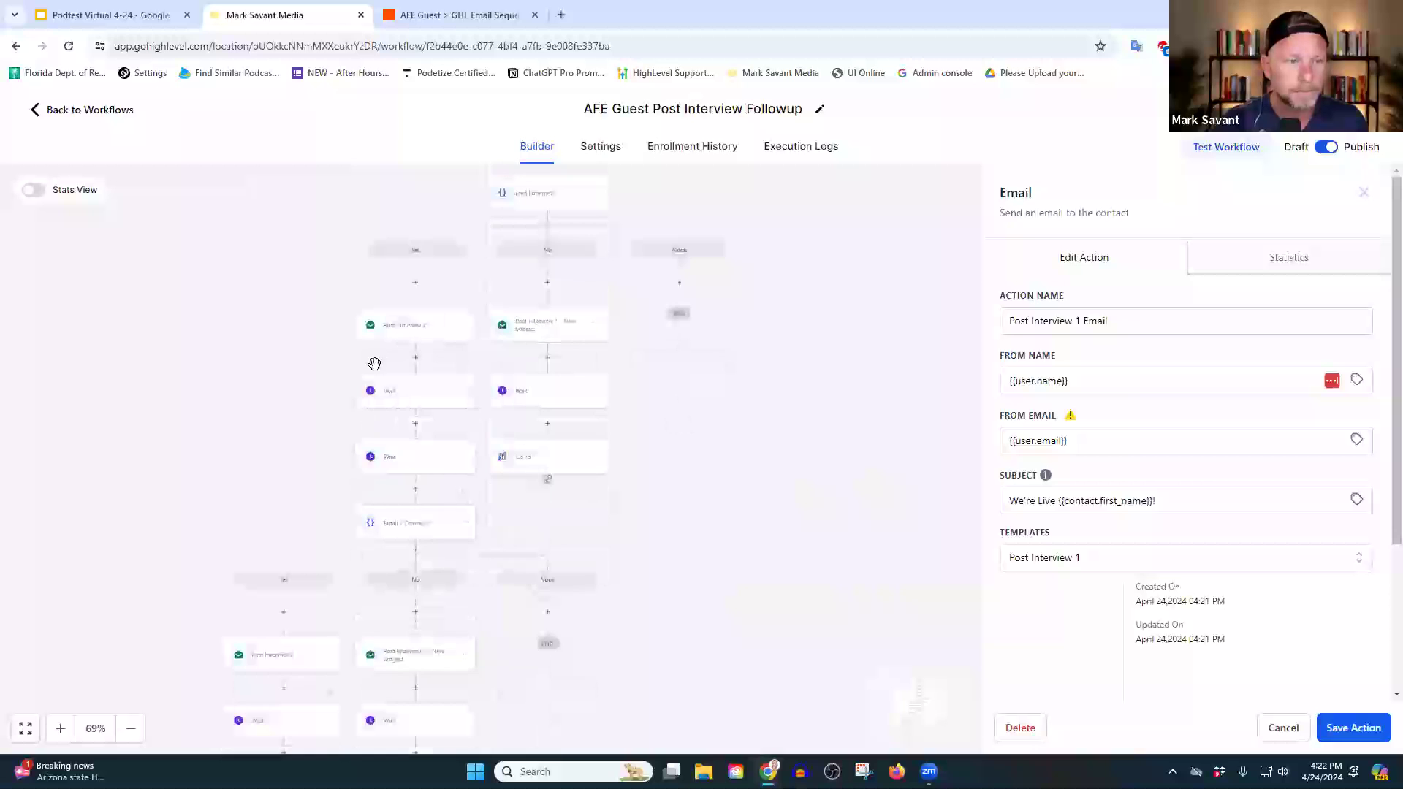
{"action": "left_click", "coordinate": [401, 336]}
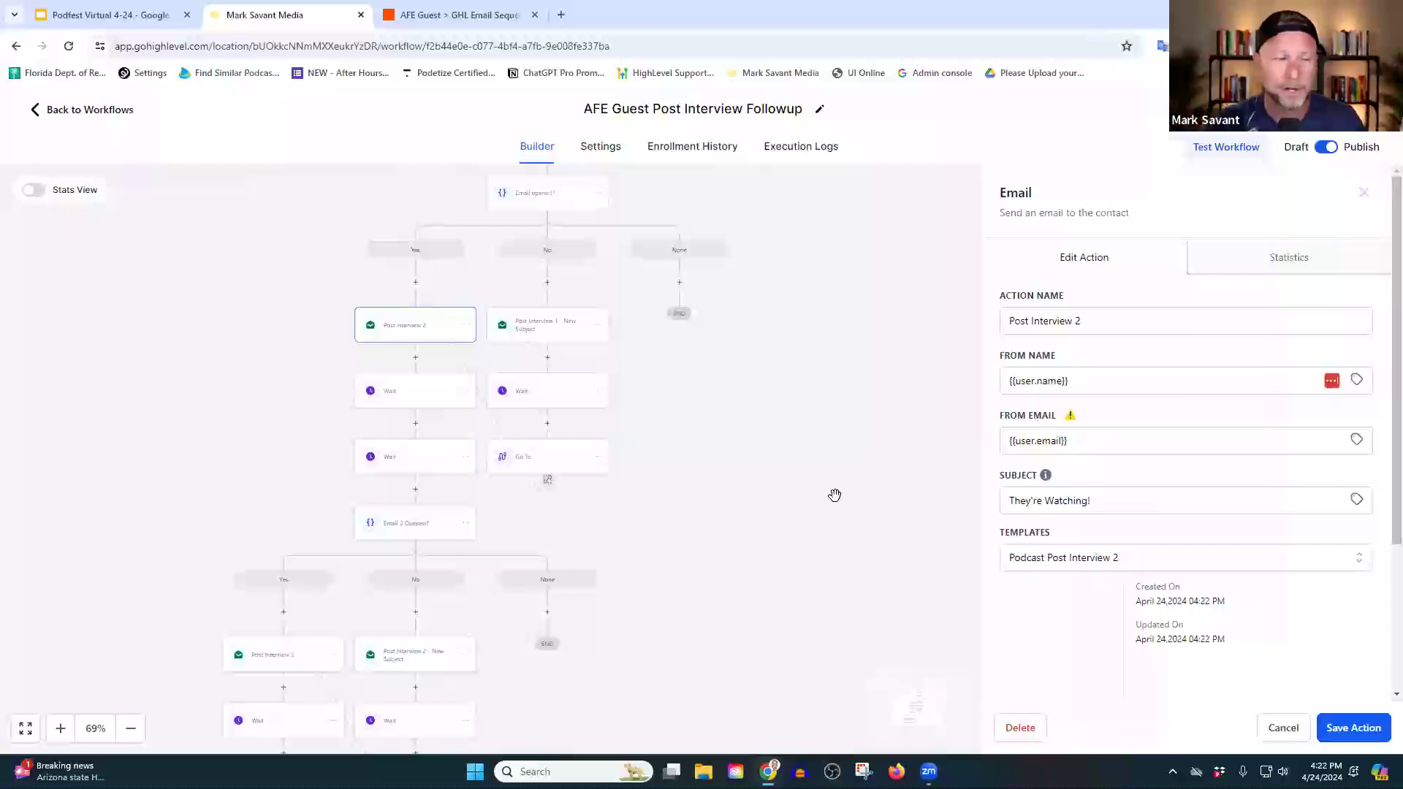
{"action": "scroll", "coordinate": [804, 570], "scroll_direction": "down", "scroll_amount": 5}
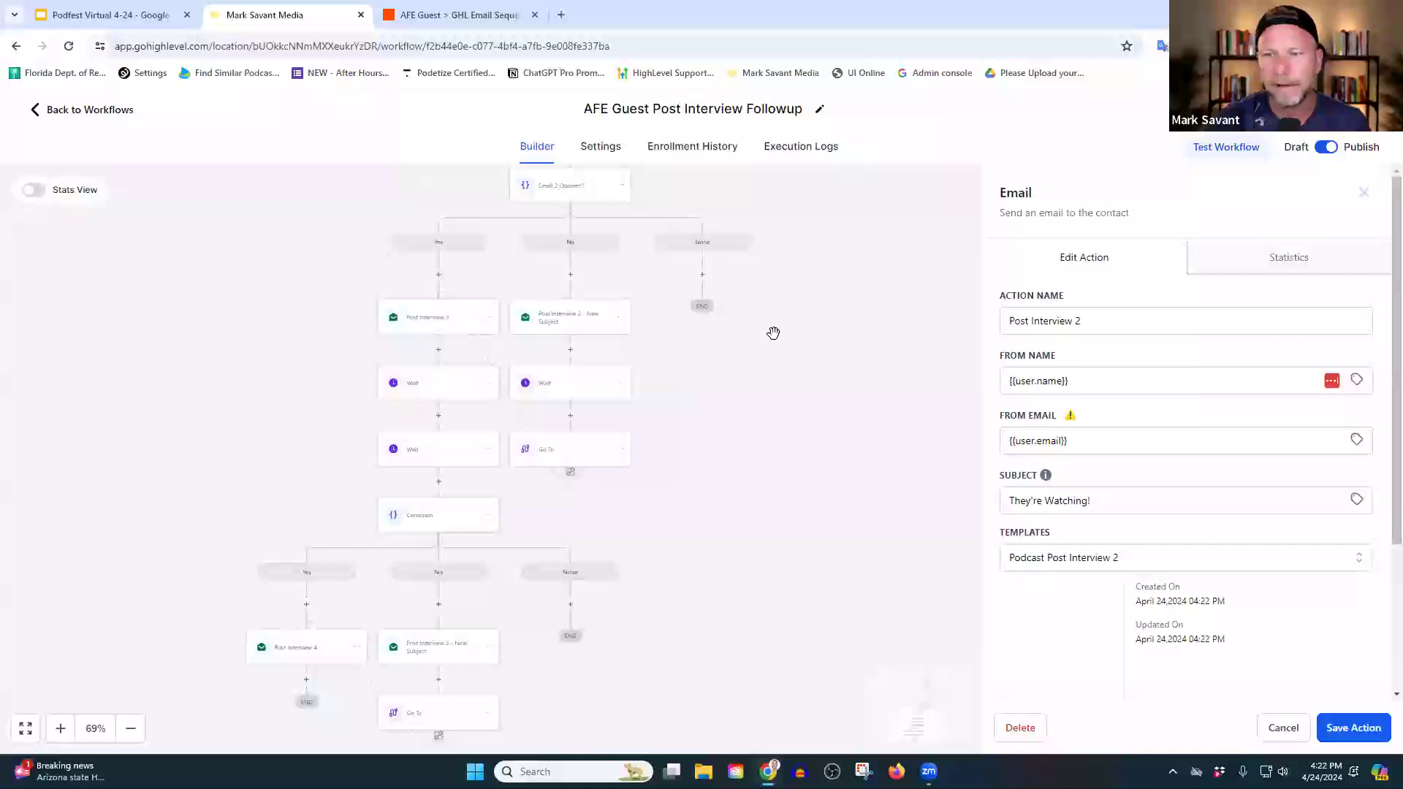
- Switch back to the Podfest Virtual 4-24 presentation in Google Slides and resume the slideshow at "No CRM? No Problem!"
{"action": "left_click", "coordinate": [98, 11]}
{"action": "left_click", "coordinate": [1214, 108]}
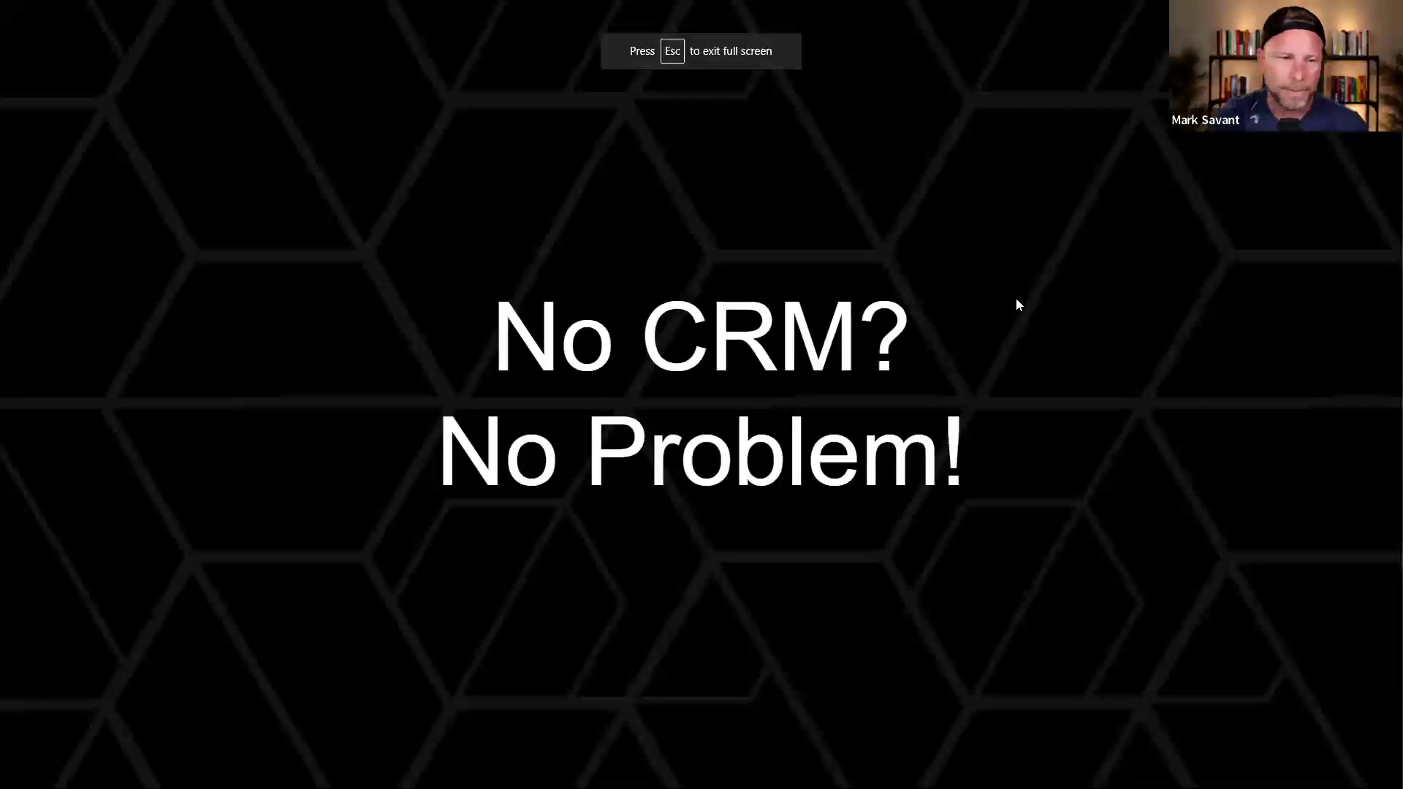
{"action": "key", "text": "Right"}
{"action": "key", "text": "Left"}
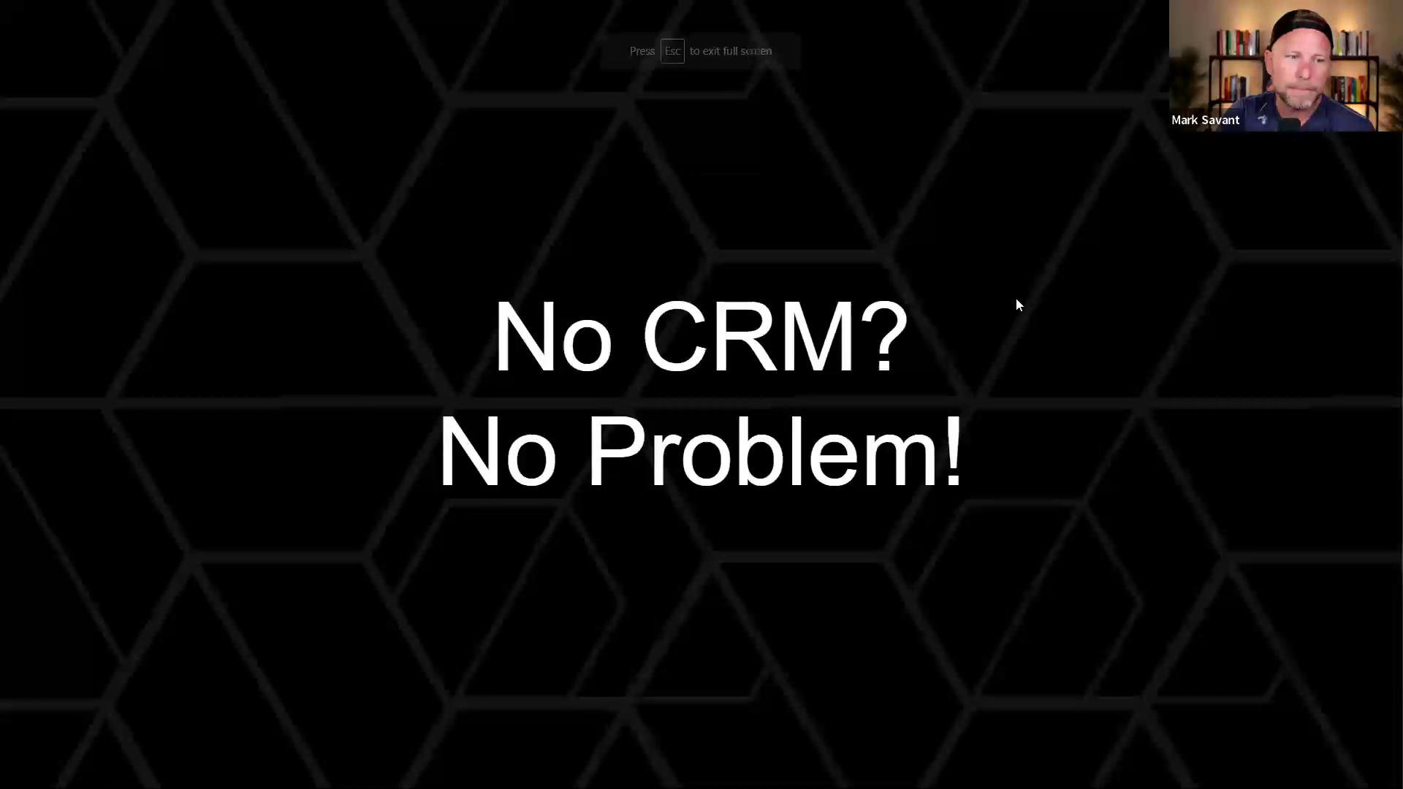